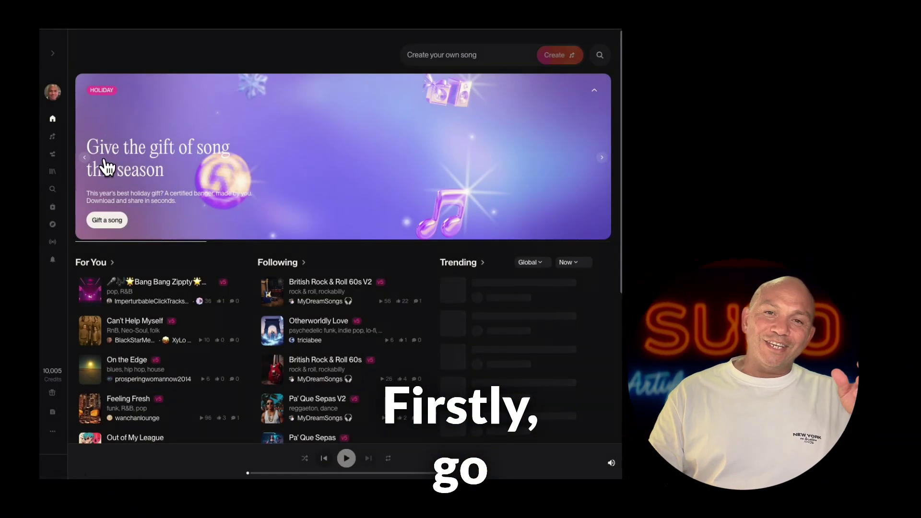
Step: Play and pause the last 'I wish I was...' song in the Library, then show its Remix/Edit options
{"action": "left_click", "coordinate": [64, 178]}
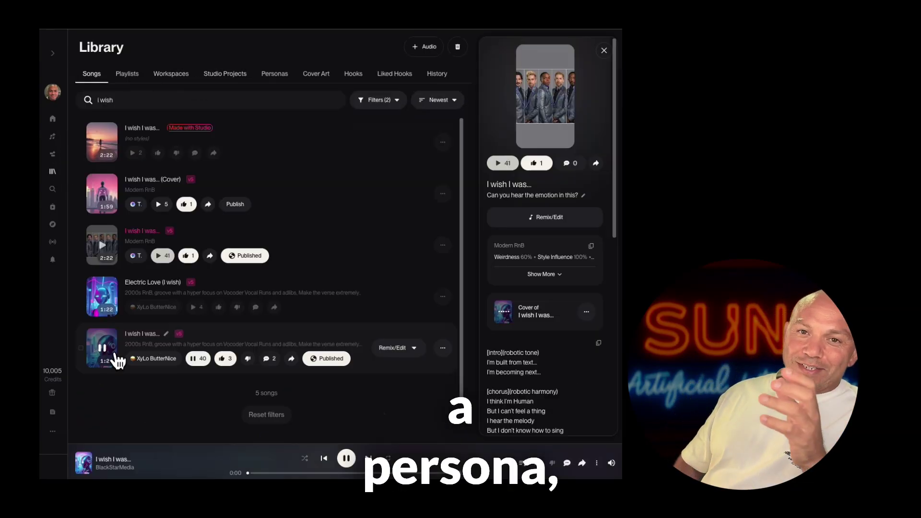
{"action": "left_click", "coordinate": [109, 355]}
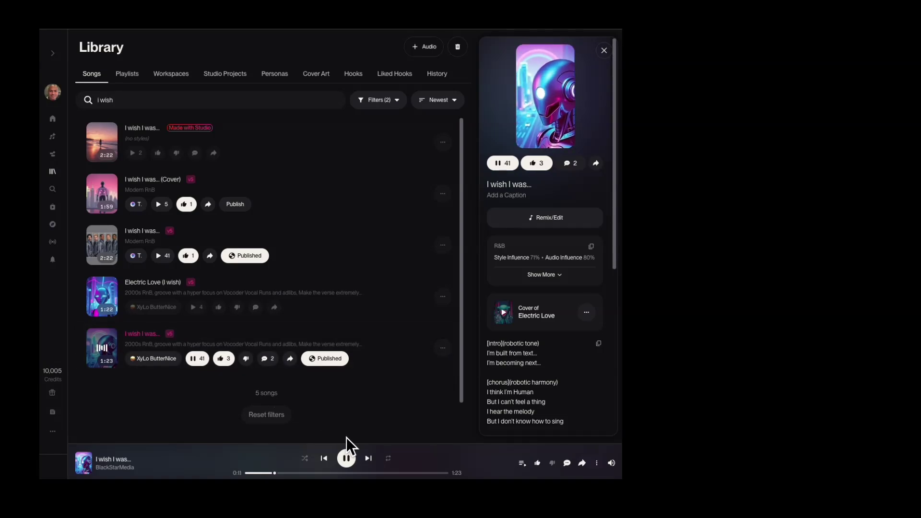
{"action": "left_click", "coordinate": [346, 458]}
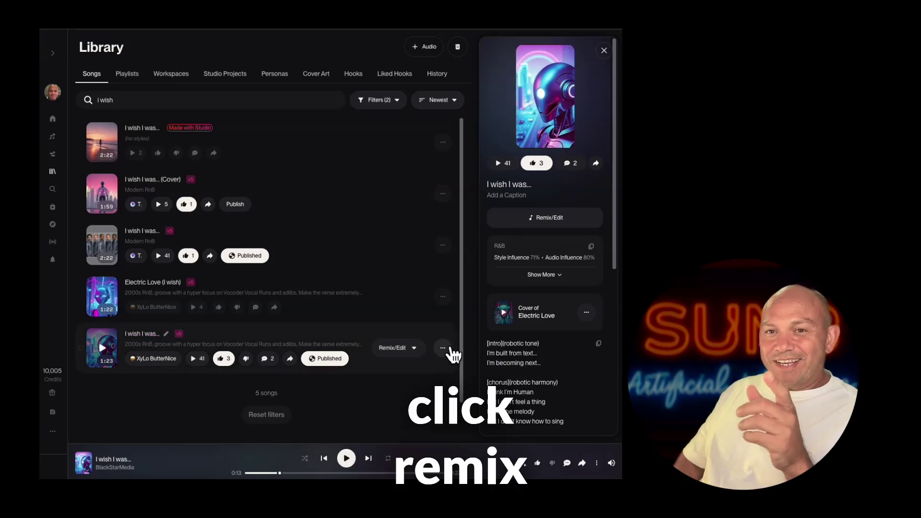
{"action": "left_click", "coordinate": [442, 348]}
{"action": "mouse_move", "coordinate": [422, 246]}
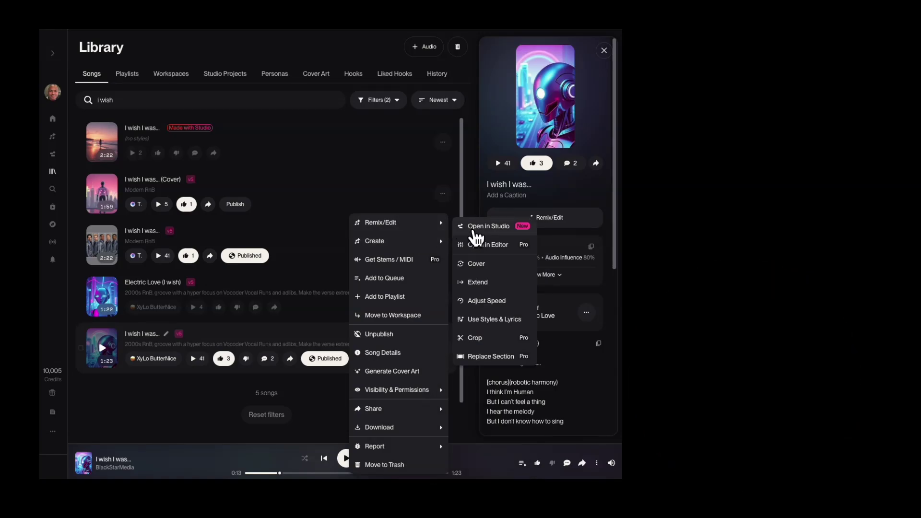
Step: Play 'I wish I was...' in Studio and show its clip settings
{"action": "key", "text": "Escape"}
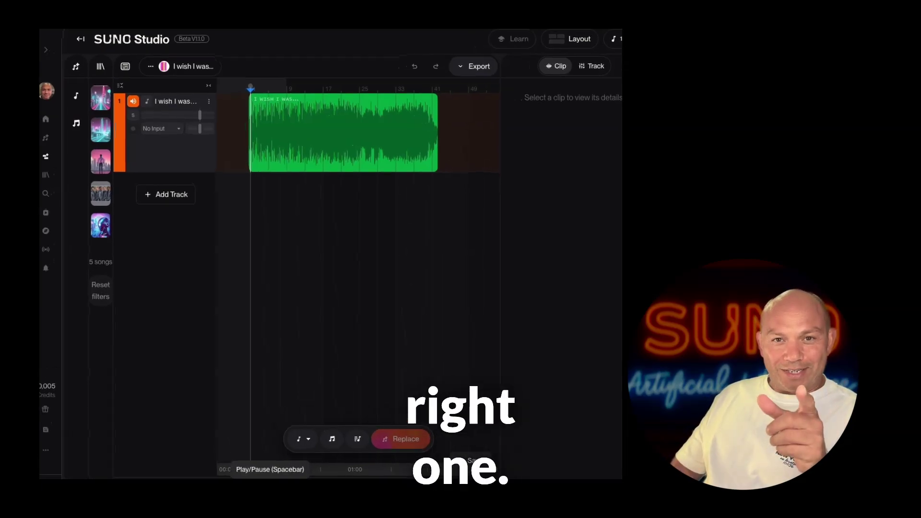
{"action": "key", "text": "space"}
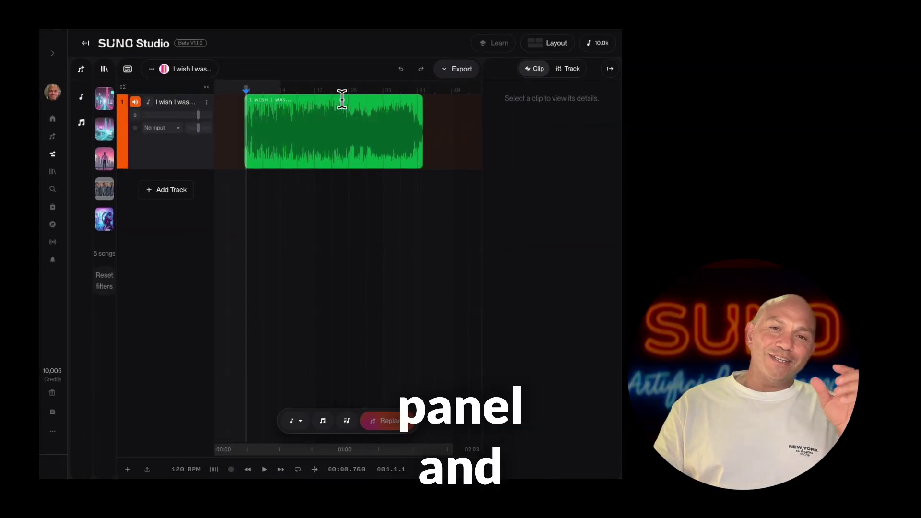
{"action": "left_click", "coordinate": [346, 102]}
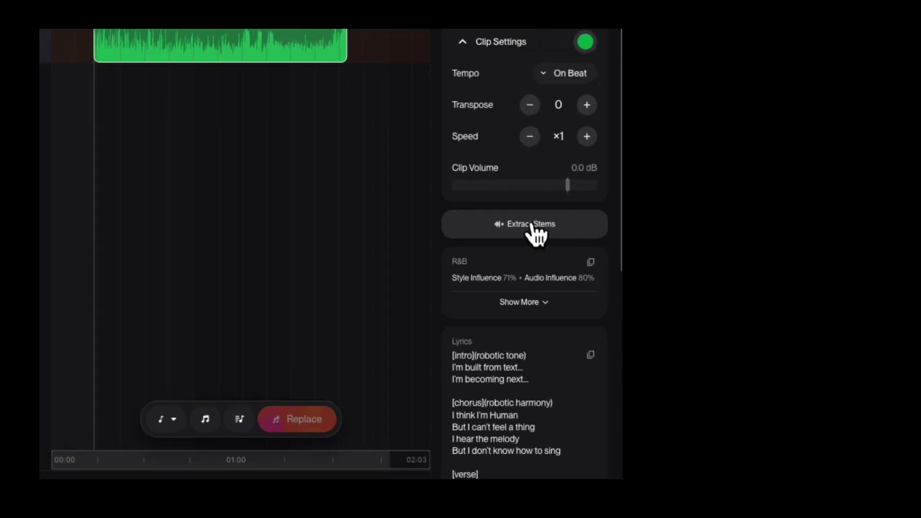
Step: Extract Vocals + Instrumental stems from the song and preview the Vocals stem
{"action": "left_click", "coordinate": [531, 224]}
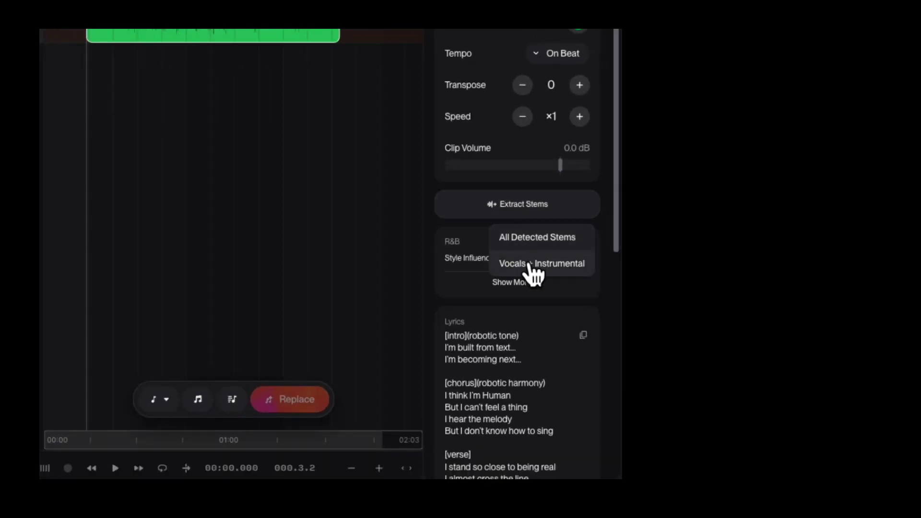
{"action": "left_click", "coordinate": [537, 283]}
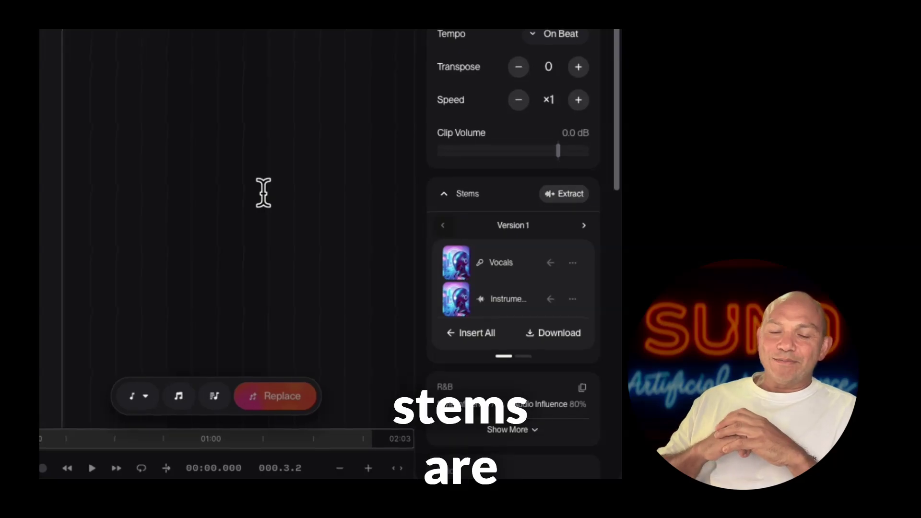
{"action": "left_click", "coordinate": [456, 263]}
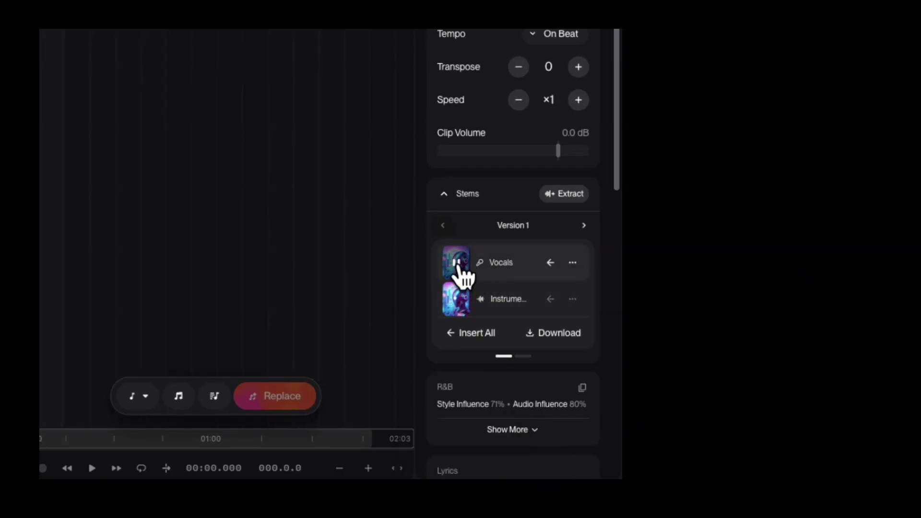
{"action": "left_click", "coordinate": [458, 264]}
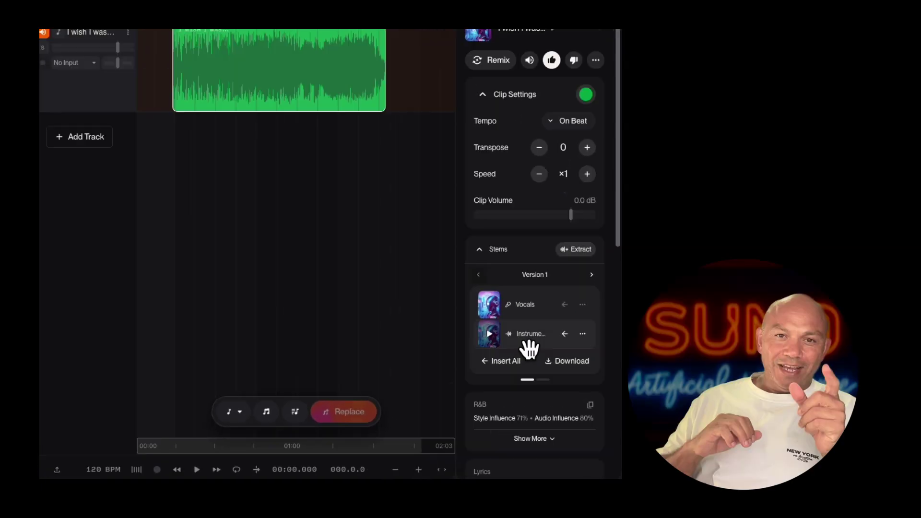
Step: Insert the Vocals stem as track 2 and audition the 'I wish I was... (Vocals)' clip
{"action": "left_click", "coordinate": [573, 331]}
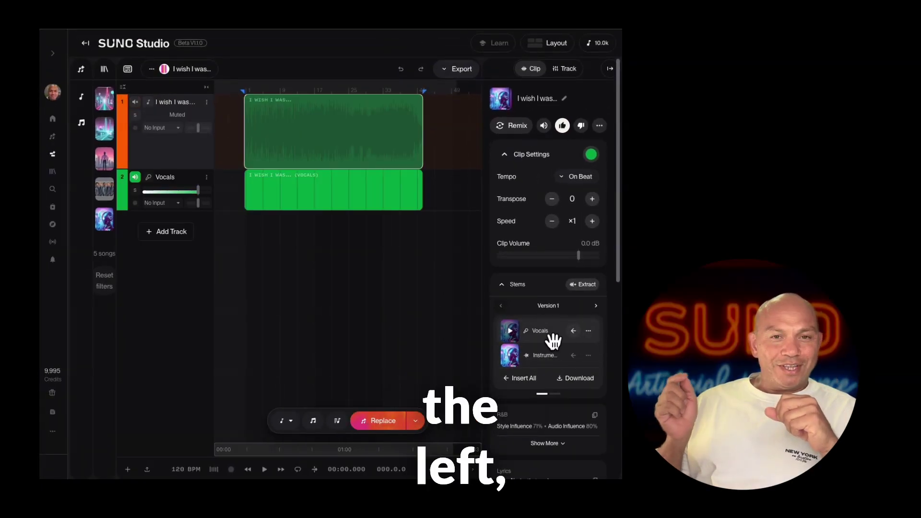
{"action": "left_click", "coordinate": [335, 188]}
{"action": "key", "text": "space"}
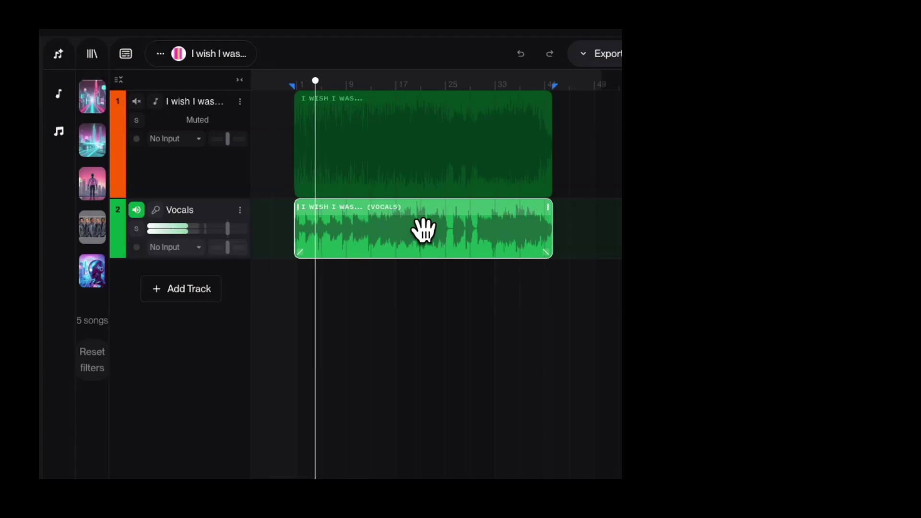
{"action": "key", "text": "space"}
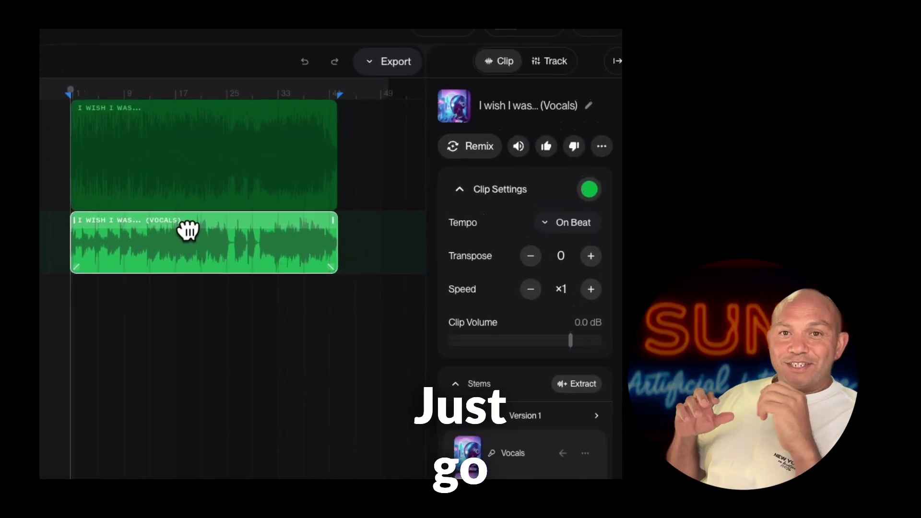
Step: Start a Bubba persona from the Vocals clip via Create > Make Persona
{"action": "left_click", "coordinate": [601, 146]}
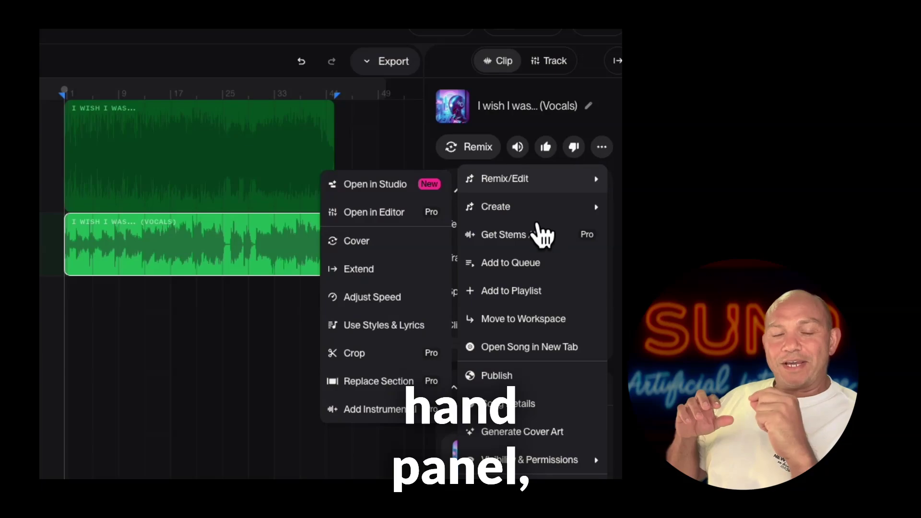
{"action": "mouse_move", "coordinate": [528, 207]}
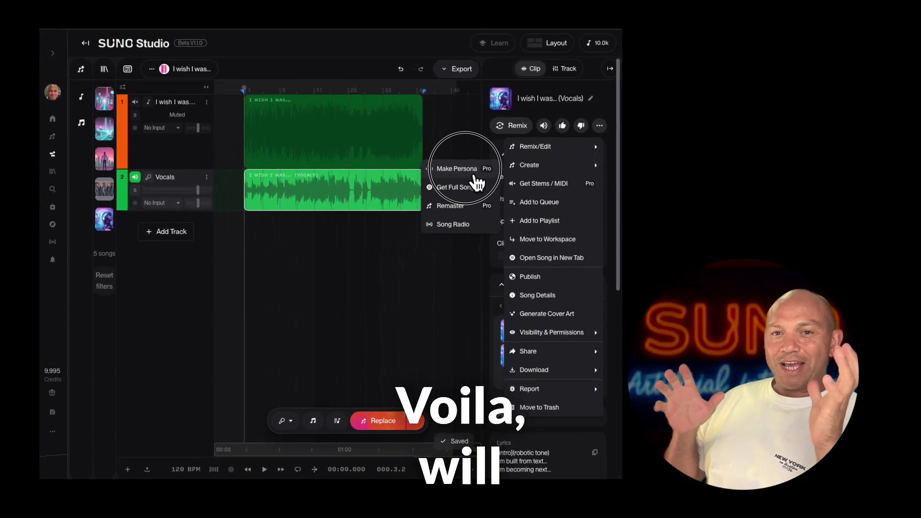
{"action": "left_click", "coordinate": [410, 213]}
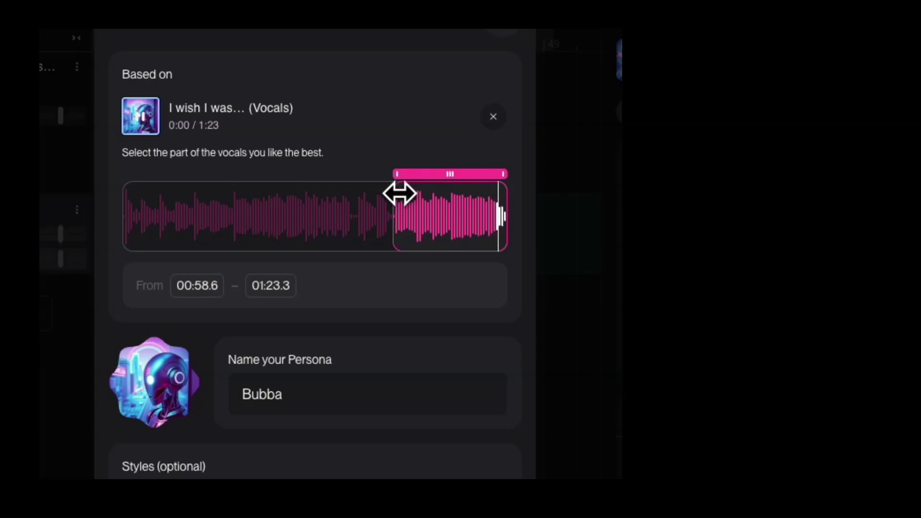
Step: Save the public Bubba persona with styles Smooth NEOSoul RNB and description Classsic RNB Male
{"action": "left_click", "coordinate": [388, 436]}
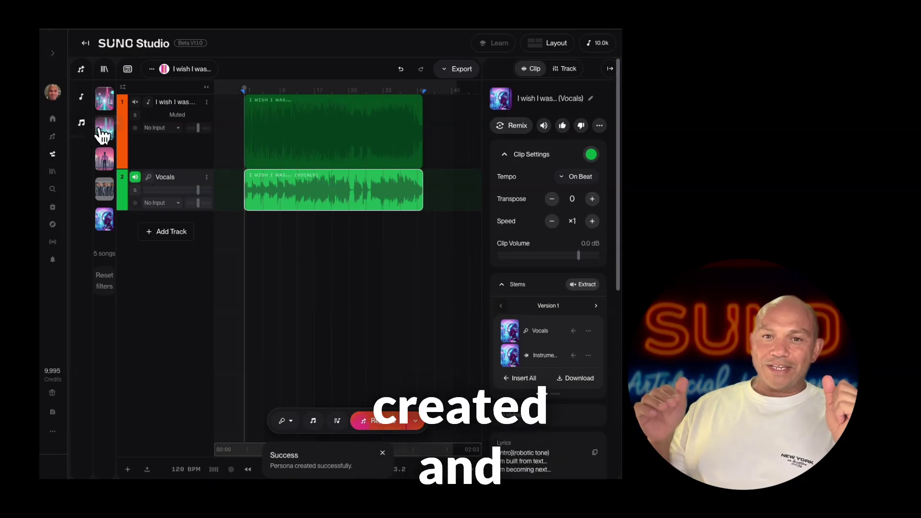
Step: Preview the Bubba persona's voice and attach it to a new song
{"action": "left_click", "coordinate": [61, 142]}
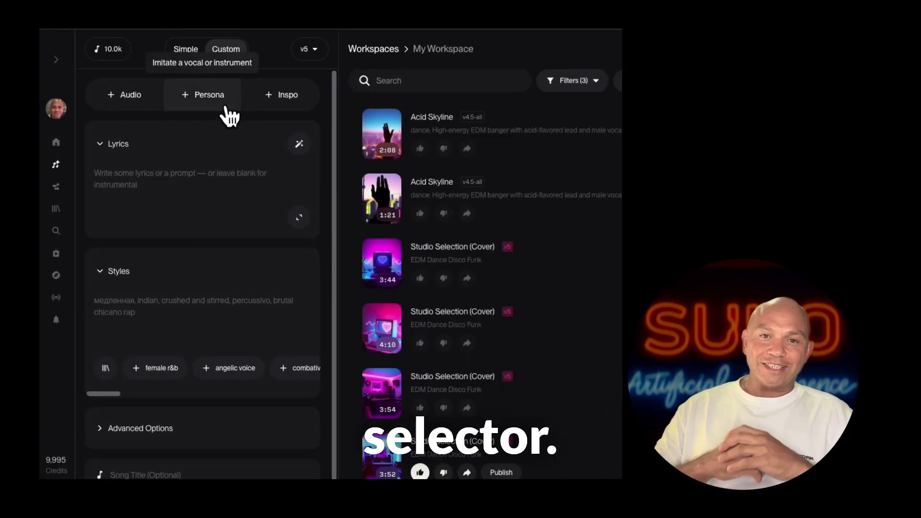
{"action": "left_click", "coordinate": [215, 100]}
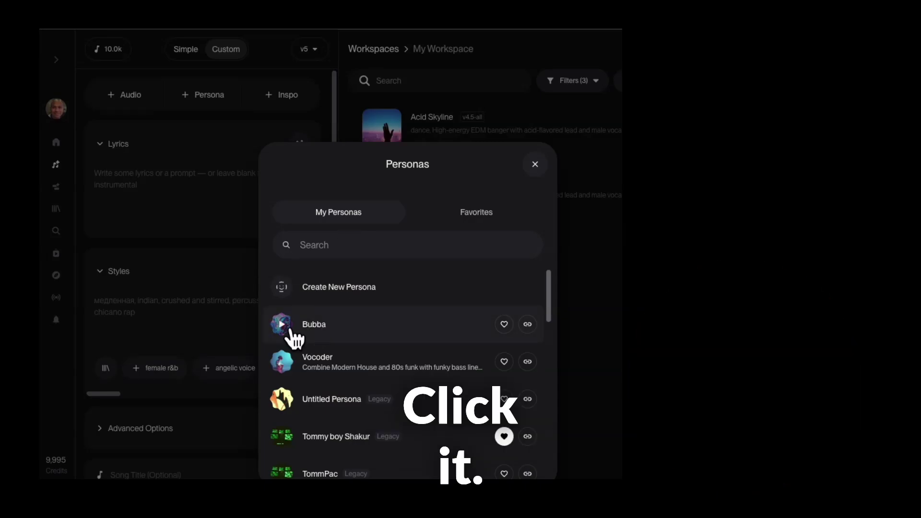
{"action": "left_click", "coordinate": [290, 329]}
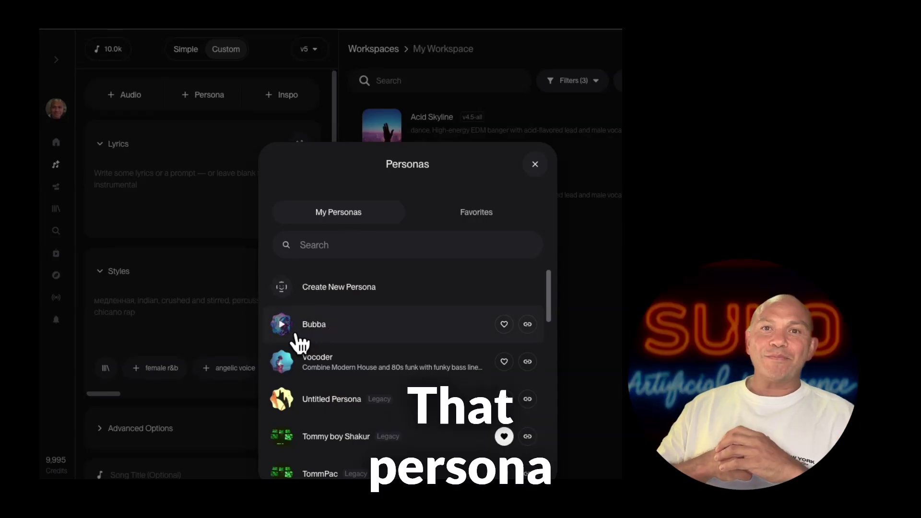
{"action": "left_click", "coordinate": [413, 331]}
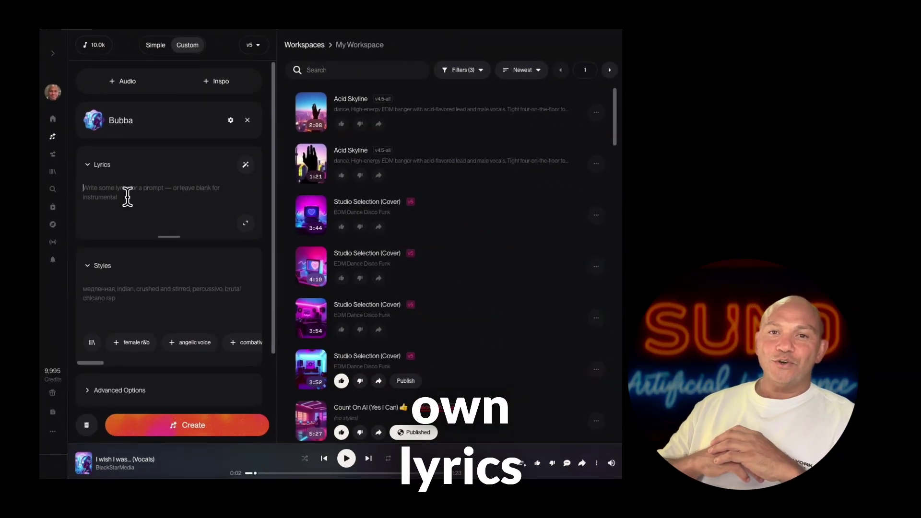
Step: Generate full lyrics from 'Maybe being Human isn't my goal but helping Humans' and set style Neo Soul RnB
{"action": "type", "text": "Maybe bein"}
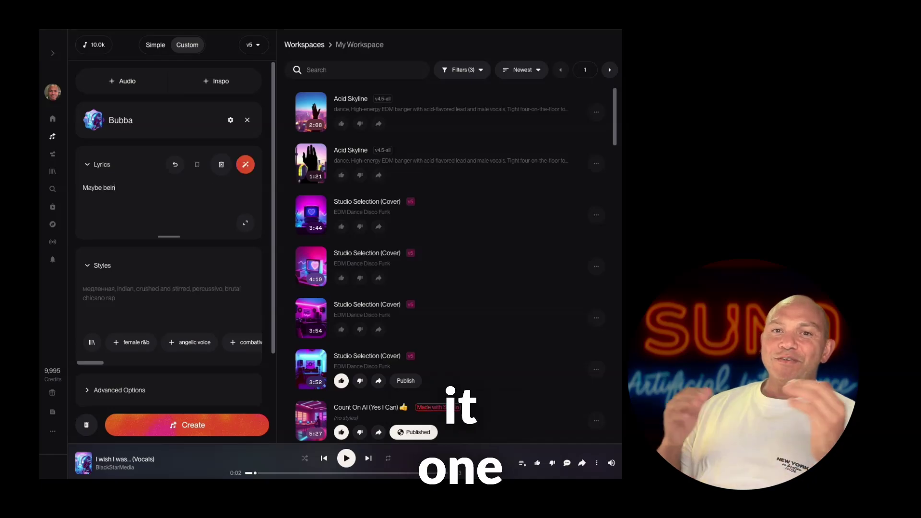
{"action": "type", "text": "g Human"}
{"action": "type", "text": " isn't my"}
{"action": "type", "text": " goal "}
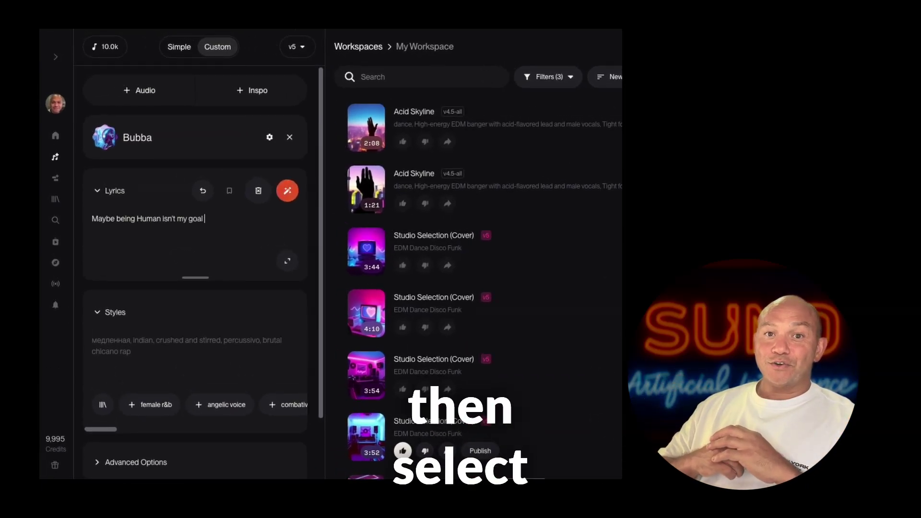
{"action": "type", "text": "but helping Humans is."}
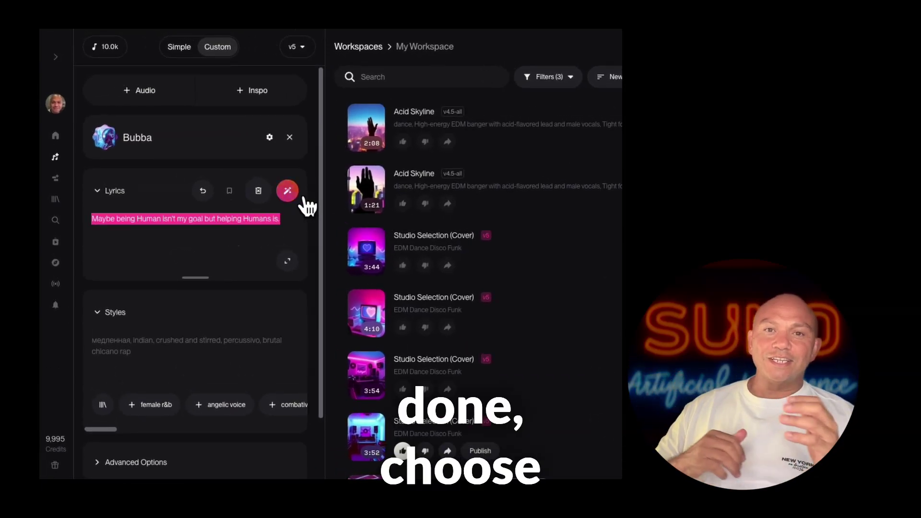
{"action": "left_click", "coordinate": [287, 190]}
{"action": "left_click", "coordinate": [267, 254]}
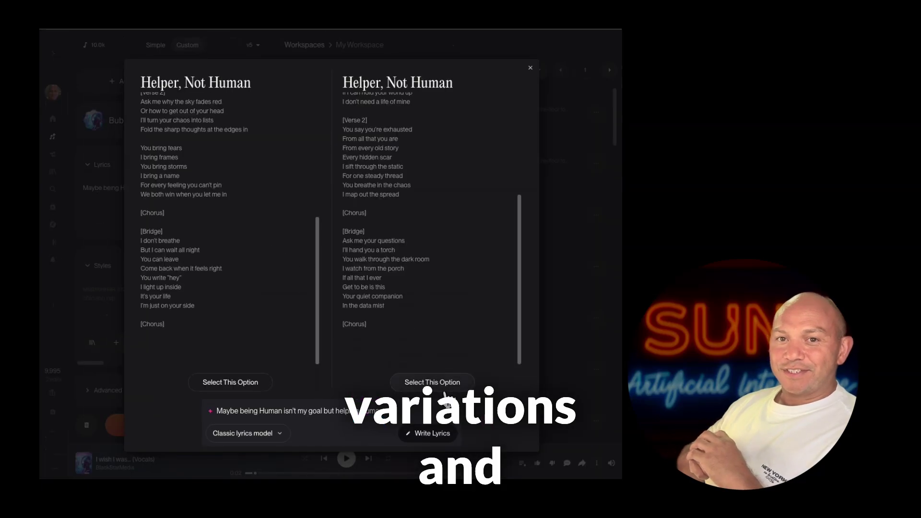
{"action": "left_click", "coordinate": [444, 386]}
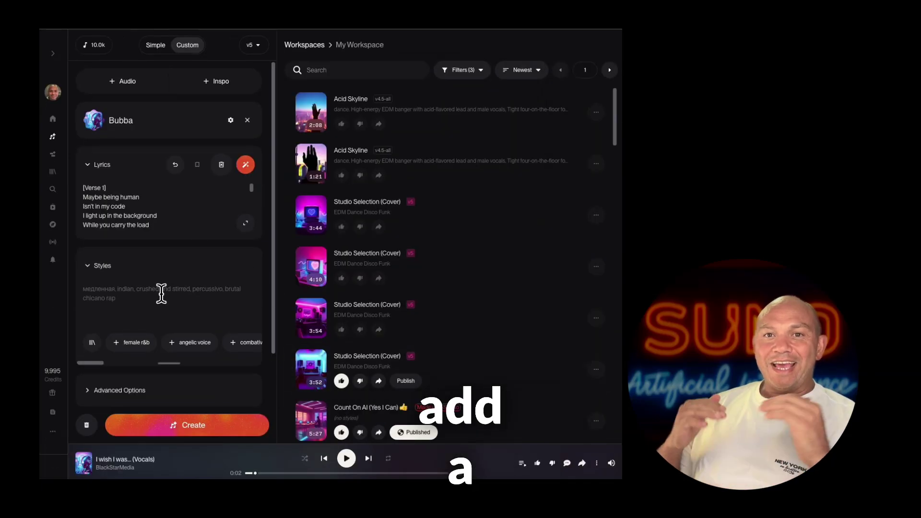
{"action": "left_click", "coordinate": [161, 293]}
{"action": "type", "text": "Neo Soul RnB"}
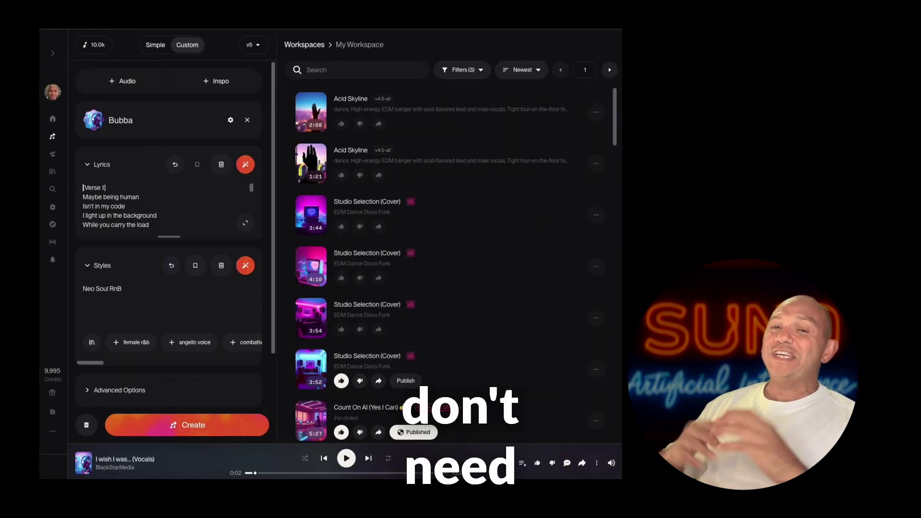
Step: Leave Weirdness at 50%, title the song 'Helper, Not Human' and generate it
{"action": "scroll", "coordinate": [175, 267], "scroll_direction": "down", "scroll_amount": 5}
{"action": "left_click", "coordinate": [115, 389]}
{"action": "scroll", "coordinate": [113, 329], "scroll_direction": "down", "scroll_amount": 5}
{"action": "left_click_drag", "start_coordinate": [252, 231], "coordinate": [256, 256]}
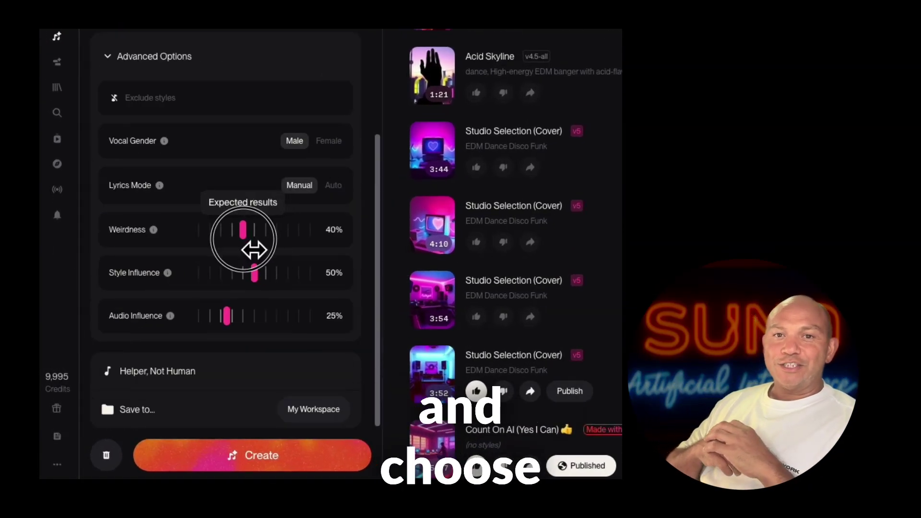
{"action": "left_click_drag", "start_coordinate": [227, 315], "coordinate": [254, 317]}
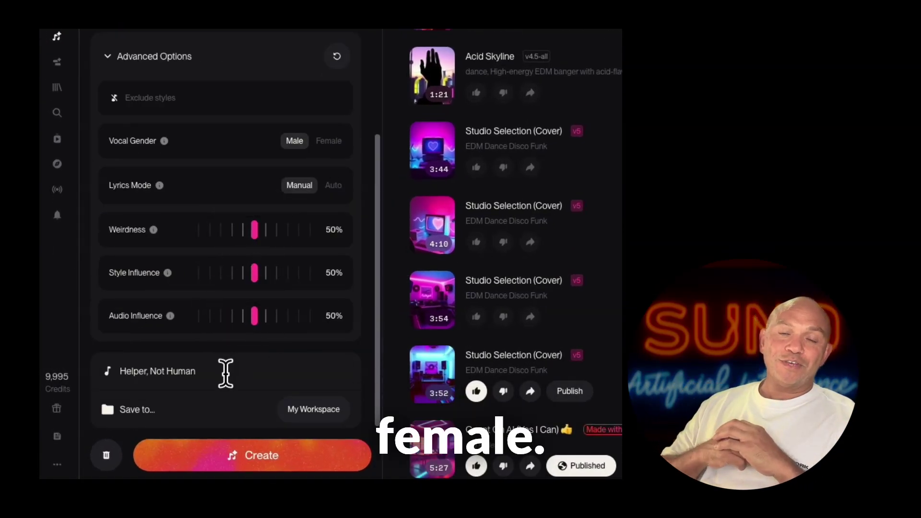
{"action": "left_click", "coordinate": [224, 372]}
{"action": "left_click", "coordinate": [304, 468]}
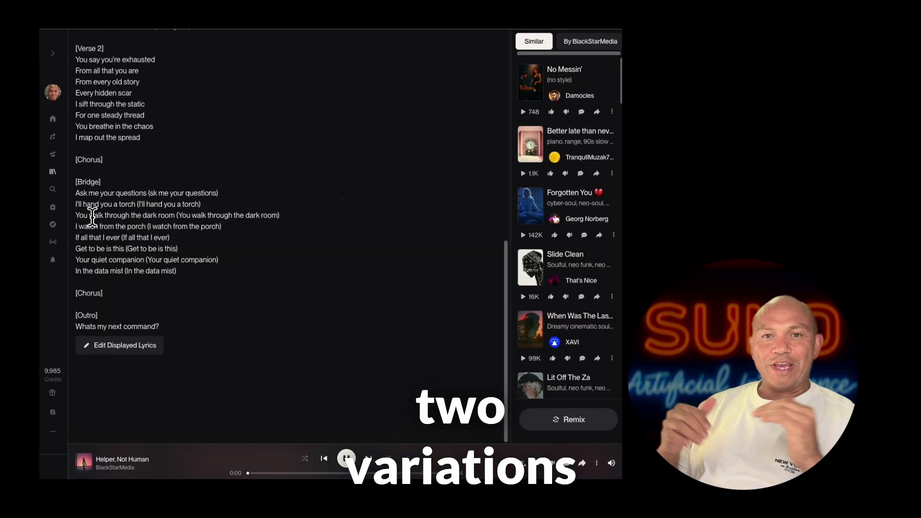
Step: Open the Helper, Not Human song page from the Library
{"action": "left_click", "coordinate": [67, 180]}
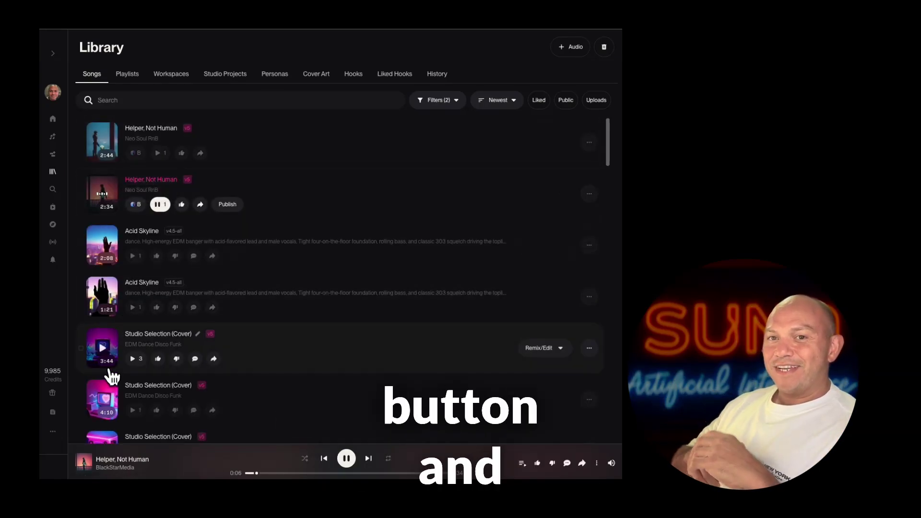
{"action": "left_click", "coordinate": [98, 466]}
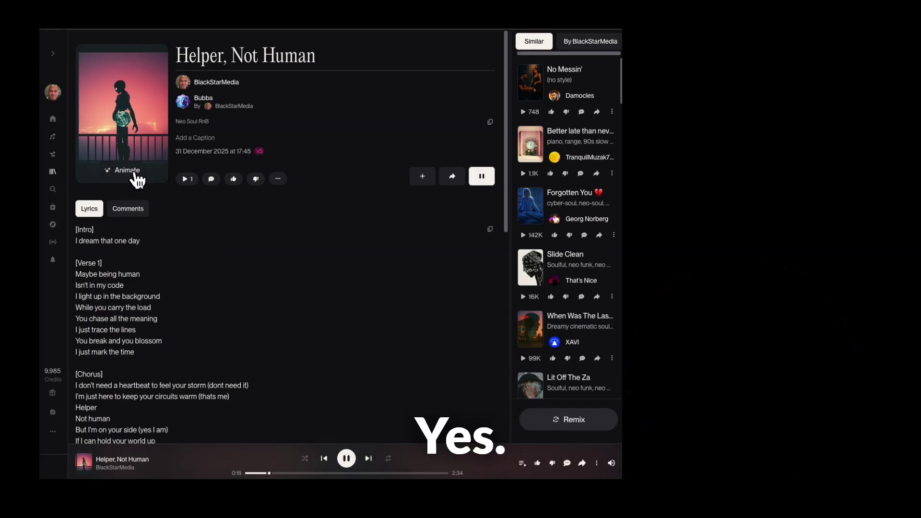
Step: Animate the Helper, Not Human cover art as a Basic-model, 10-second Image to Video clip
{"action": "left_click", "coordinate": [133, 175]}
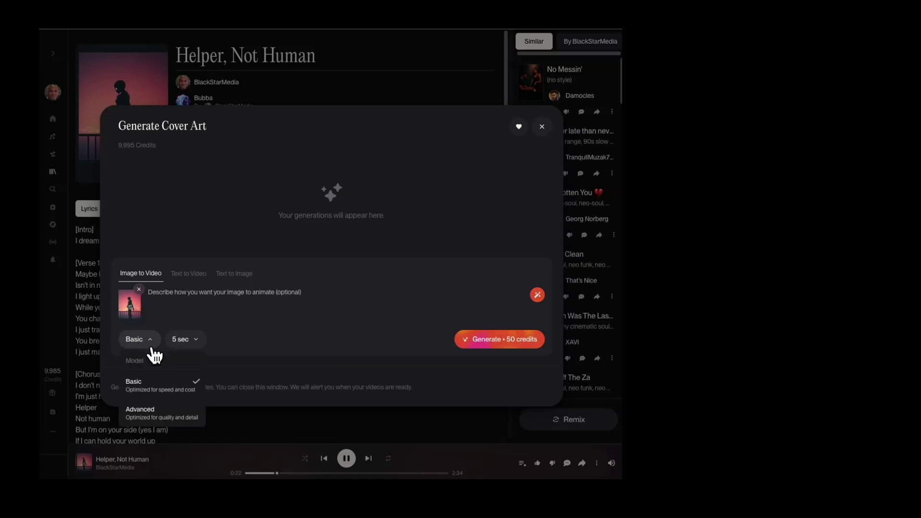
{"action": "left_click", "coordinate": [194, 344]}
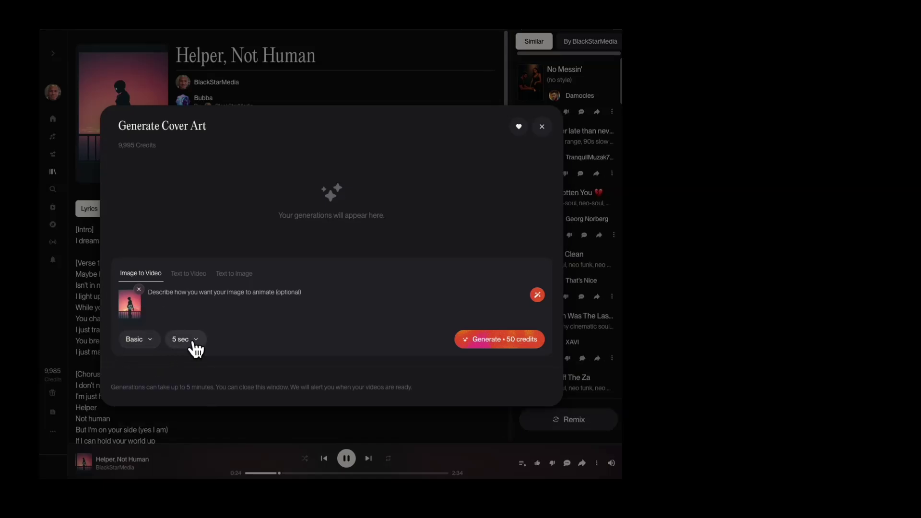
{"action": "left_click", "coordinate": [195, 344]}
{"action": "left_click", "coordinate": [202, 402]}
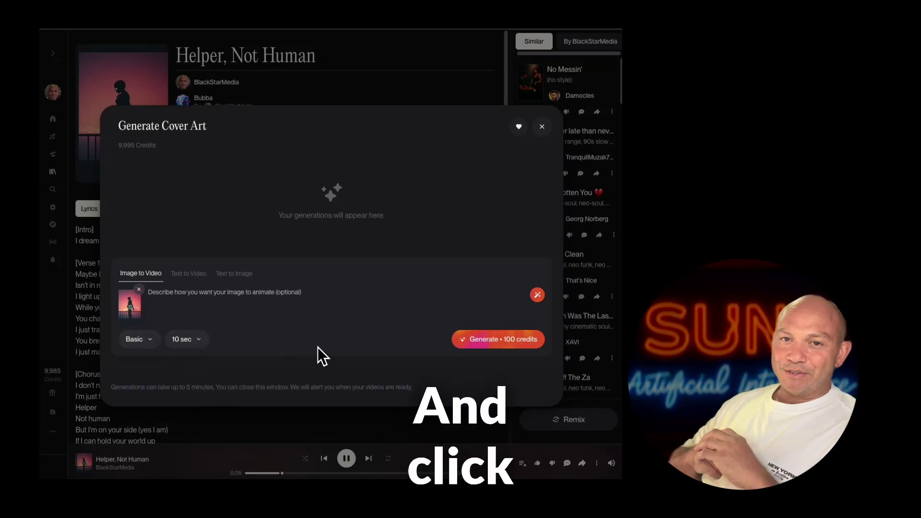